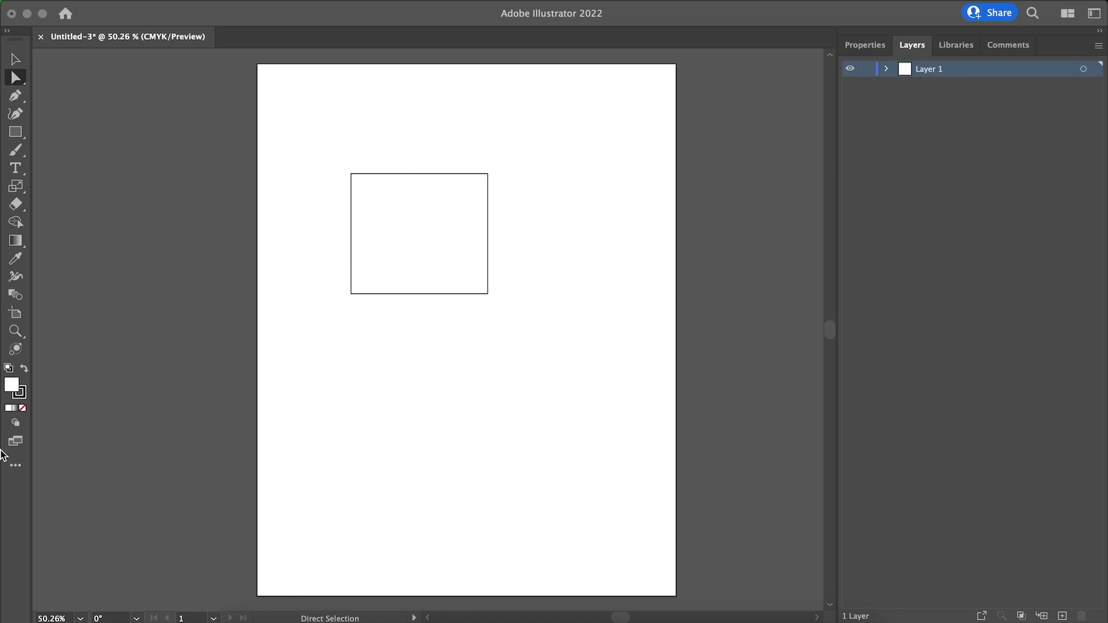
# Step: Switch the toolbar to a two-column layout, then back to a single column
pyautogui.click(7, 32)
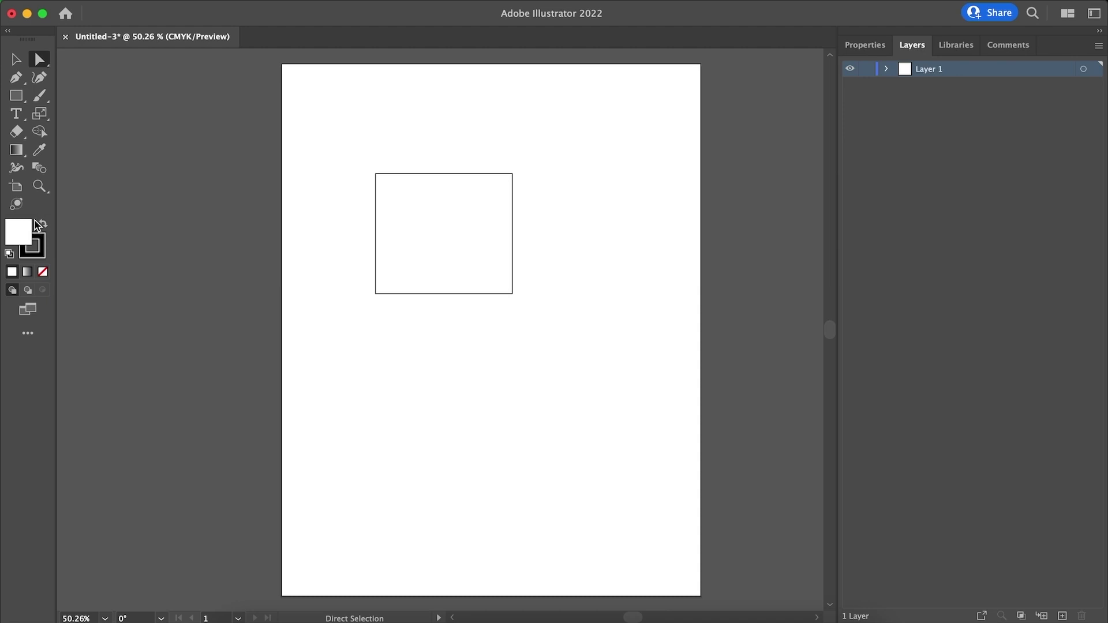
pyautogui.click(7, 33)
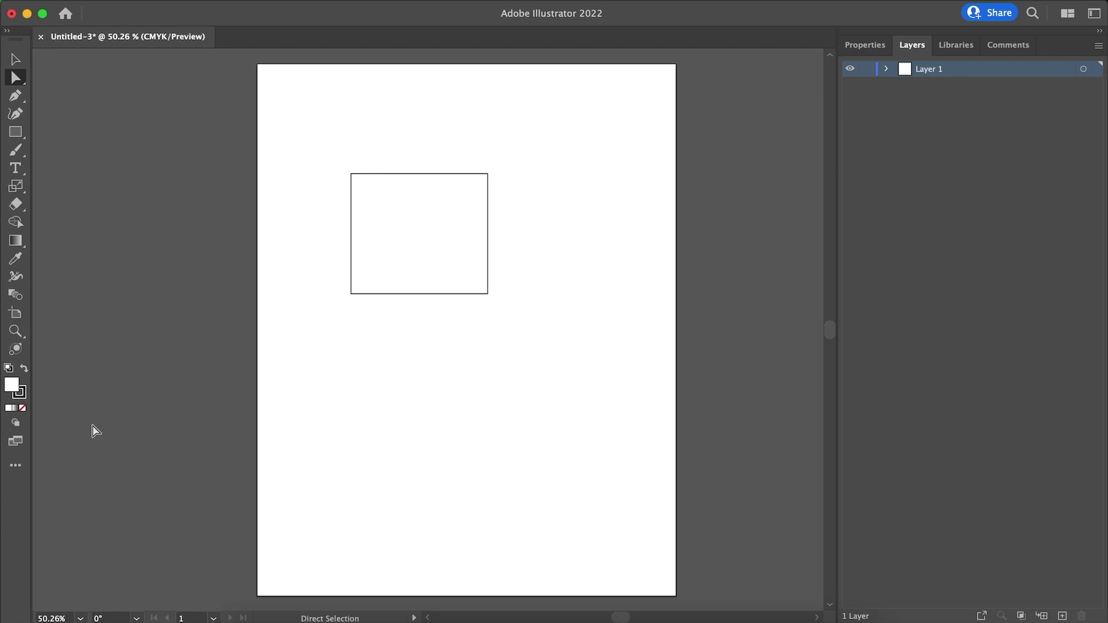
# Step: Drag the Bar Graph Tool from the All Tools drawer into the toolbar, then close the drawer
pyautogui.click(16, 470)
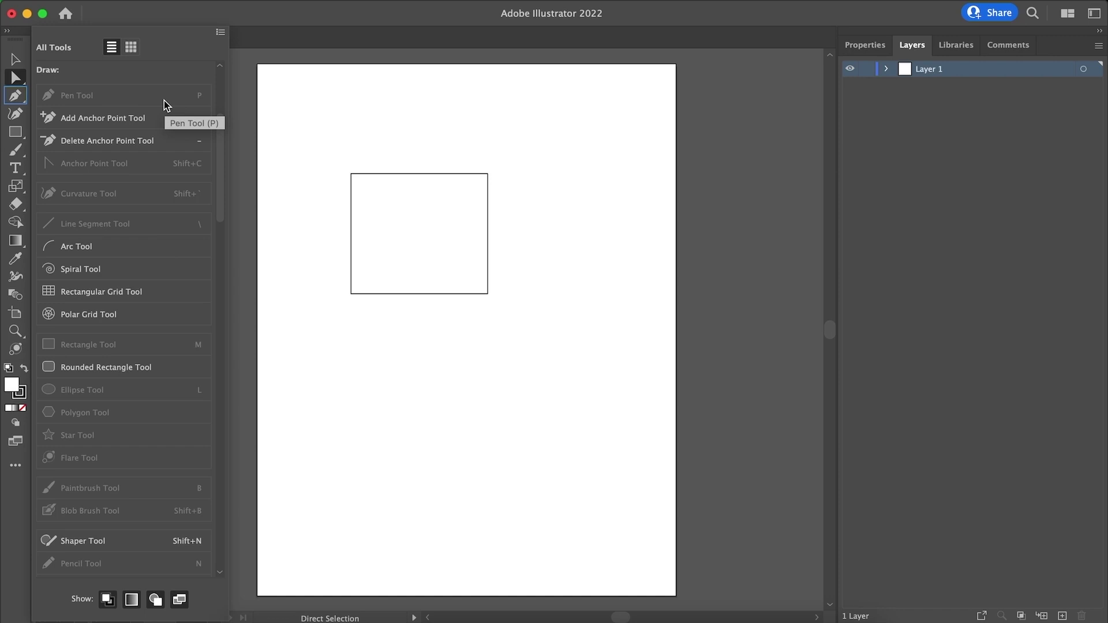
pyautogui.scroll(-15, 105, 424)
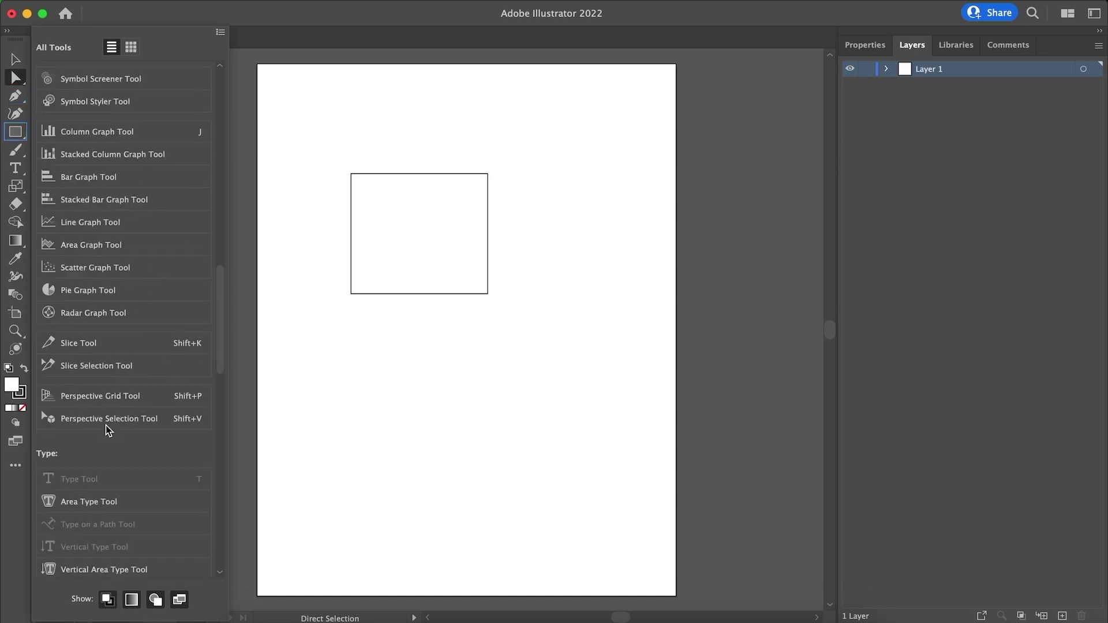
pyautogui.scroll(10, 106, 424)
pyautogui.scroll(-15, 105, 424)
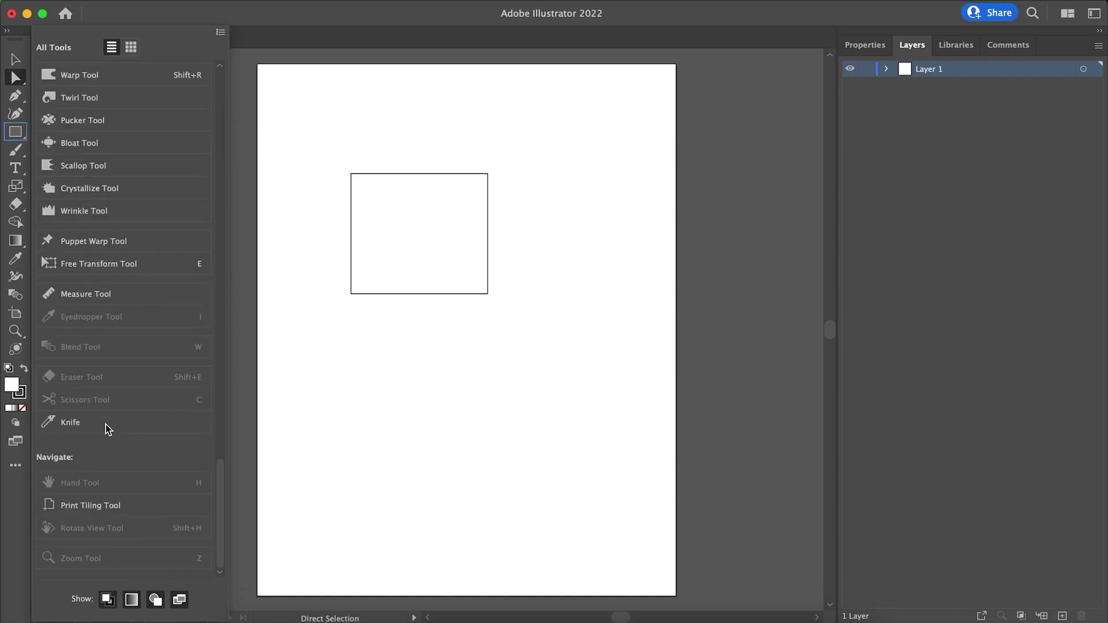
pyautogui.scroll(18, 105, 424)
pyautogui.scroll(15, 106, 424)
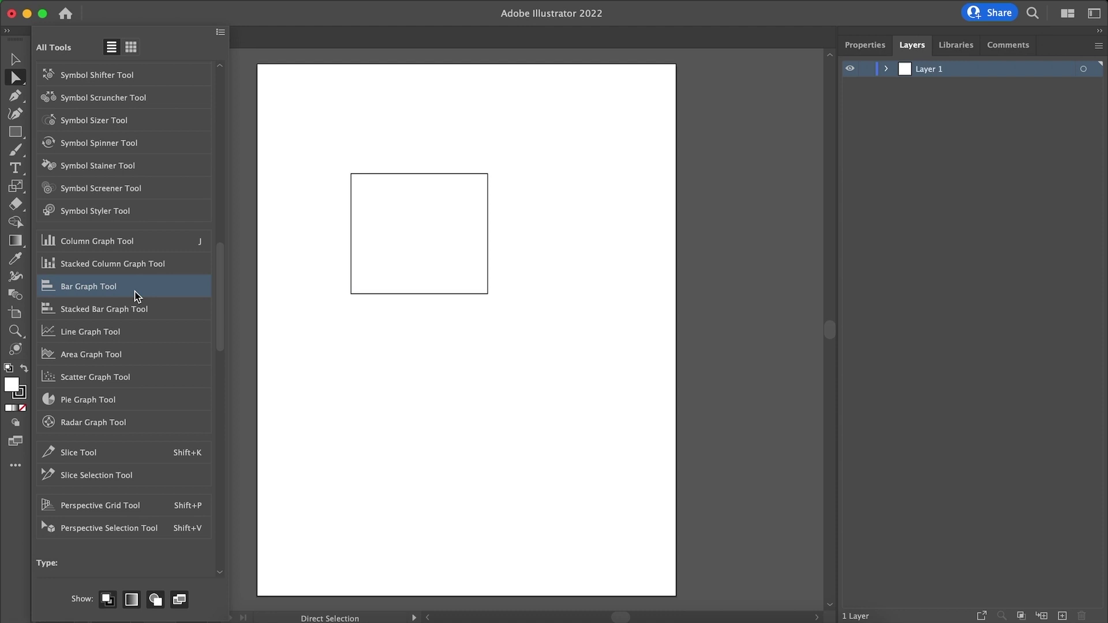
pyautogui.moveTo(135, 292); pyautogui.dragTo(15, 348)
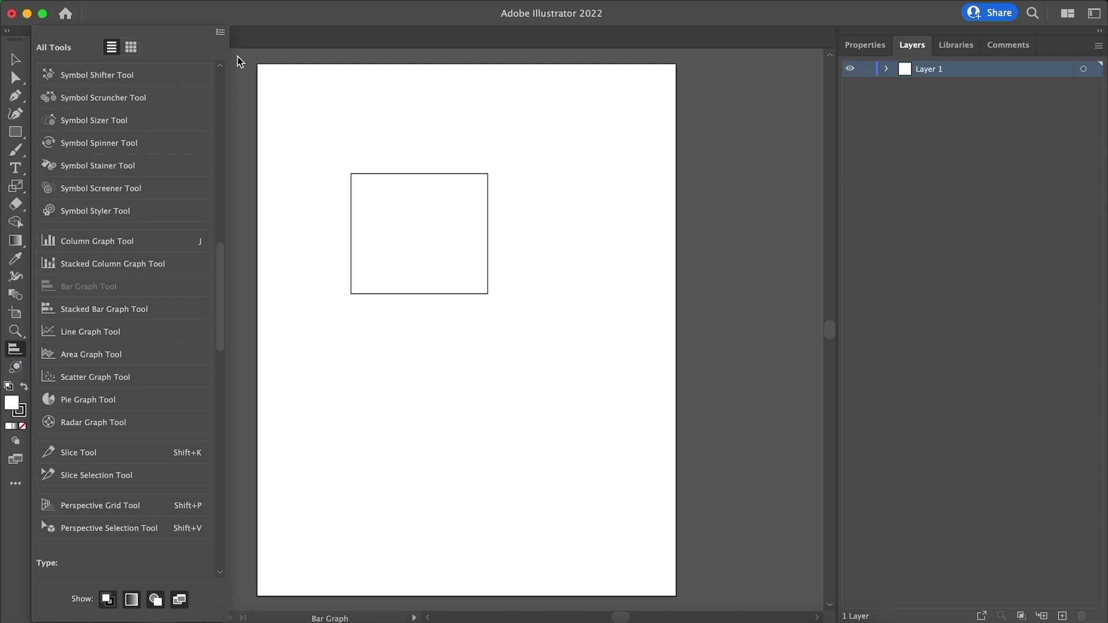
pyautogui.click(16, 483)
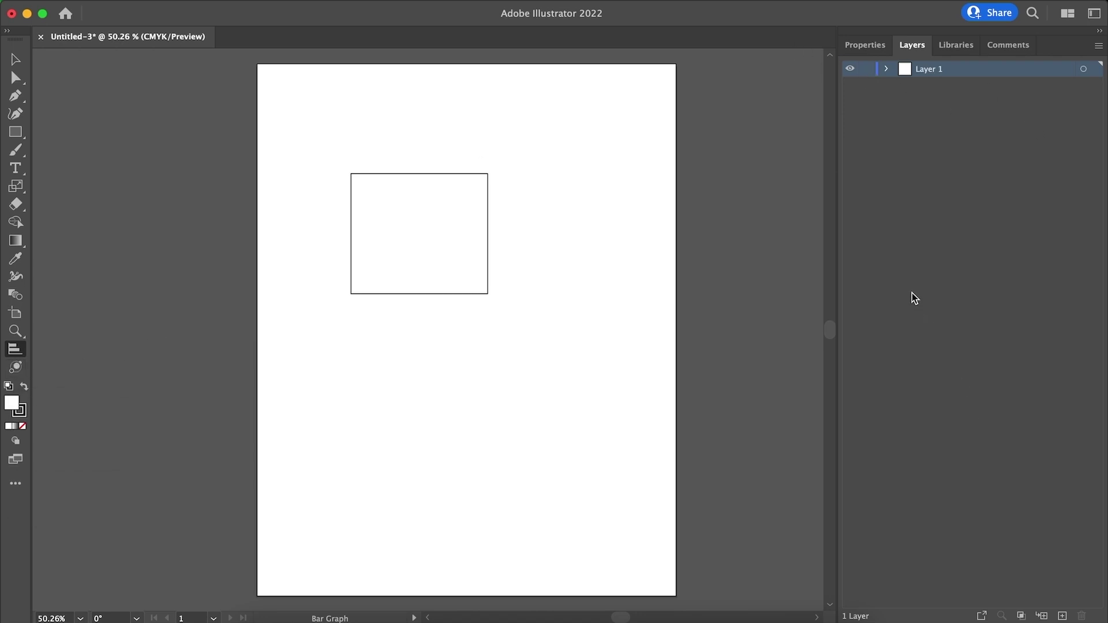
# Step: Cycle the right-hand dock through the Properties, Layers and Libraries panels, ending on Comments
pyautogui.click(877, 50)
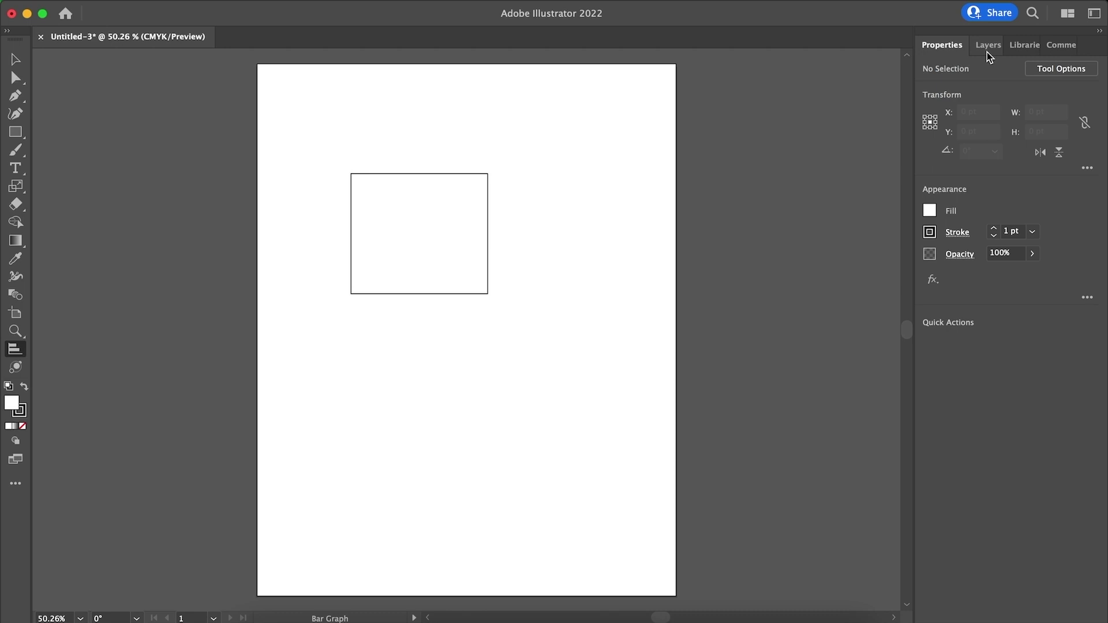
pyautogui.click(987, 51)
pyautogui.click(864, 46)
pyautogui.click(983, 54)
pyautogui.click(956, 46)
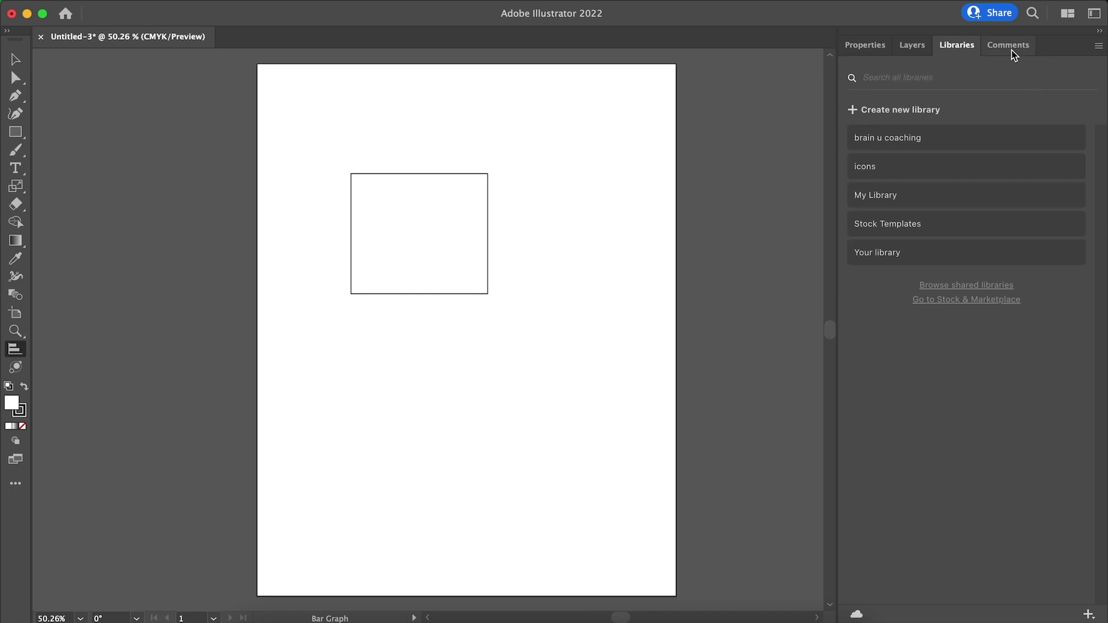
pyautogui.click(1030, 45)
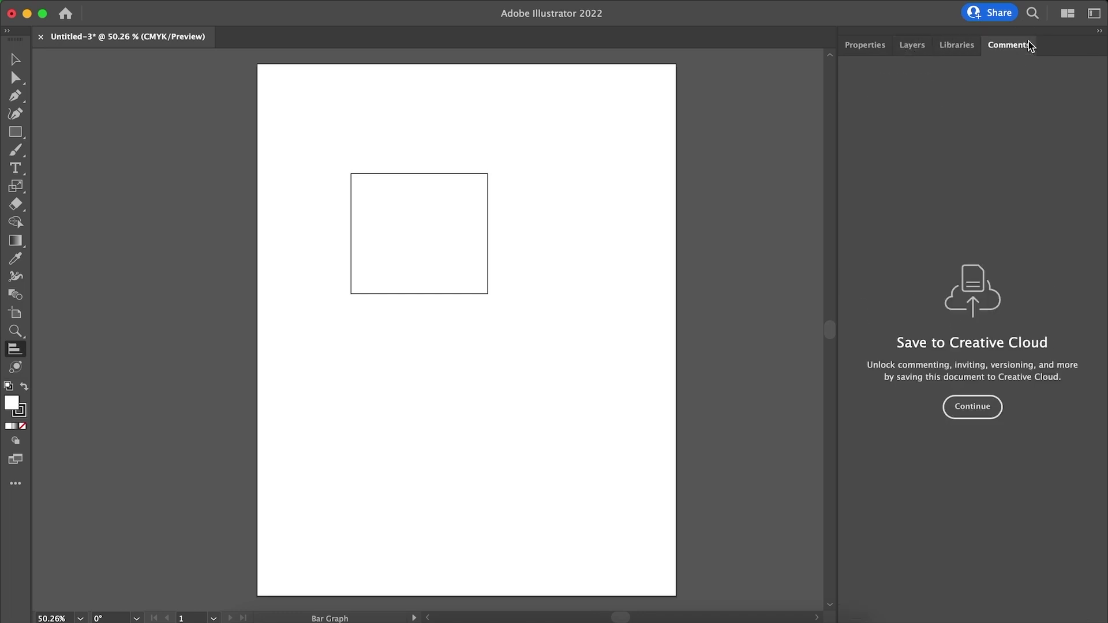
# Step: Switch the right-hand dock to the Properties panel
pyautogui.click(866, 49)
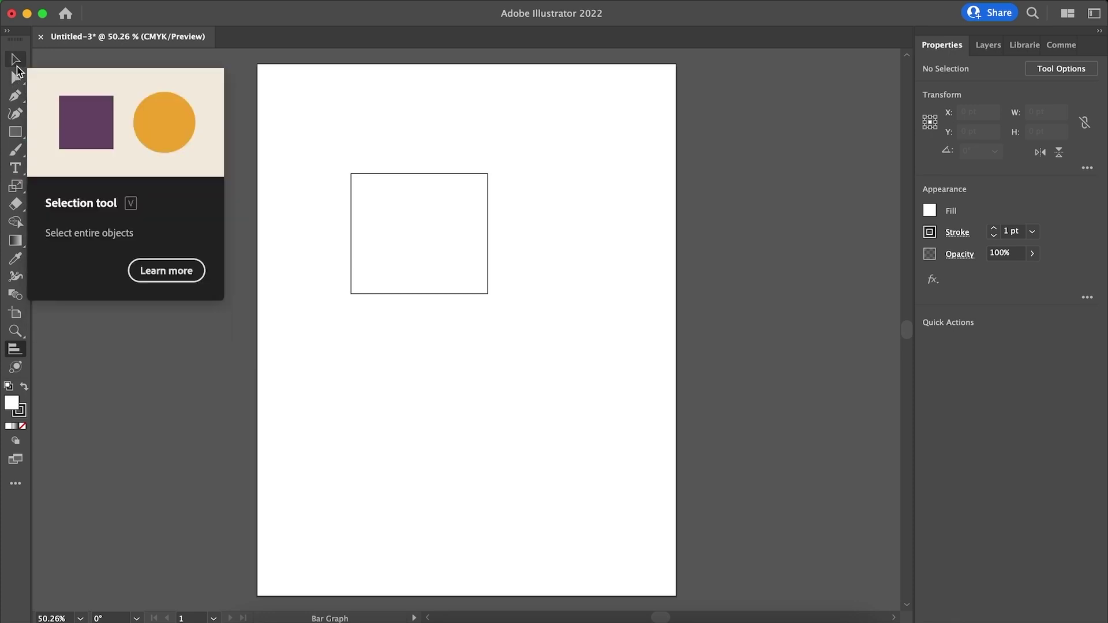
# Step: Marquee-select the rectangle with the Selection tool and drag it up and to the right
pyautogui.click(16, 59)
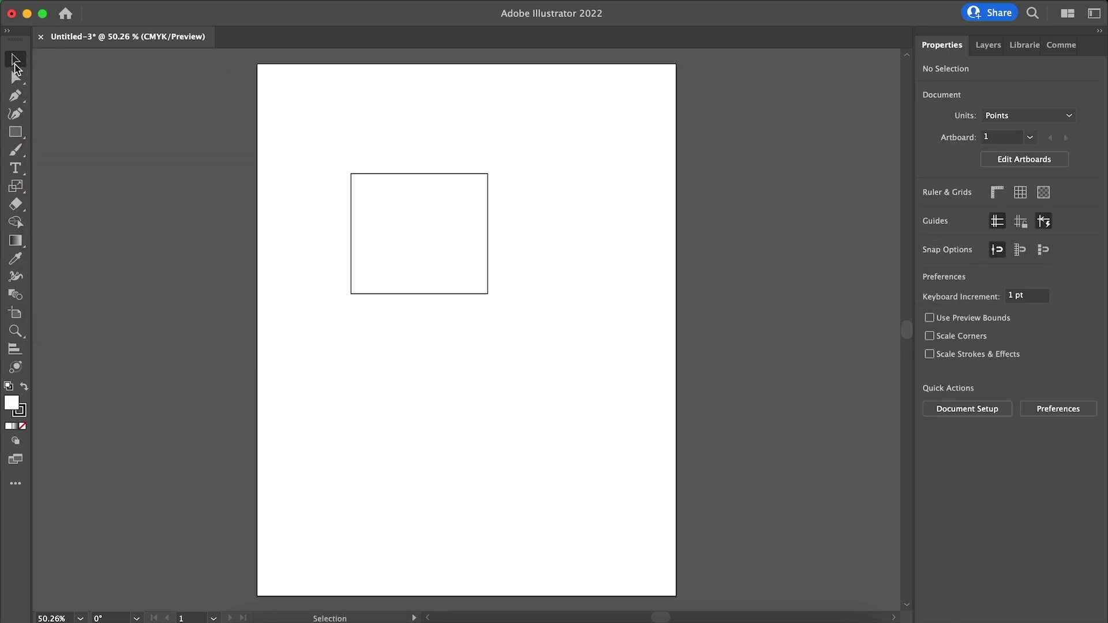
pyautogui.moveTo(321, 147); pyautogui.dragTo(510, 327)
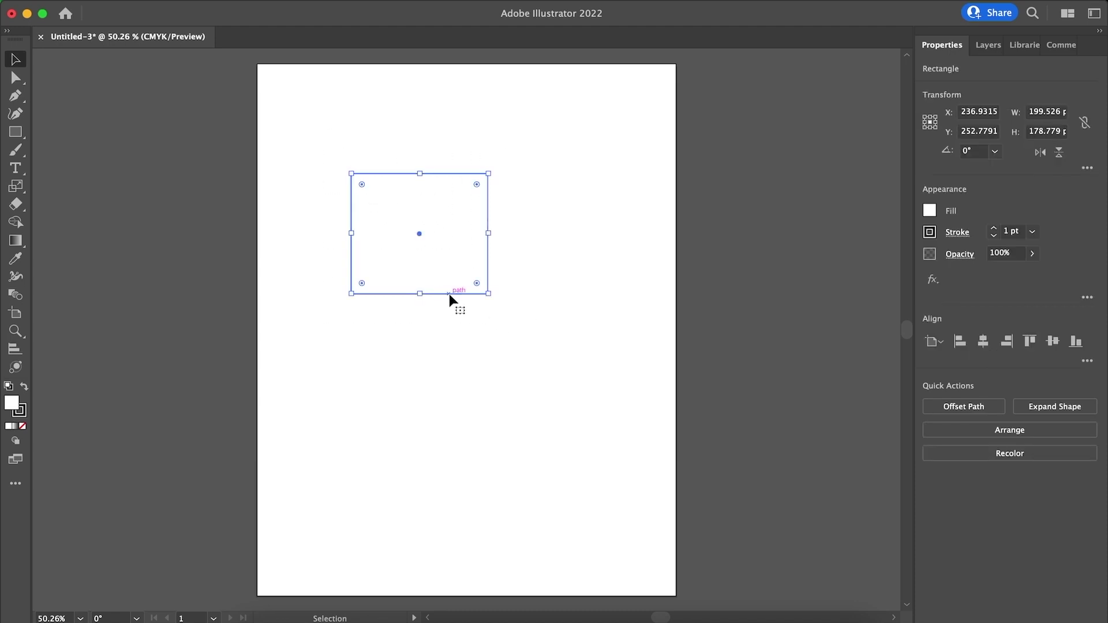
pyautogui.moveTo(450, 295); pyautogui.dragTo(516, 276)
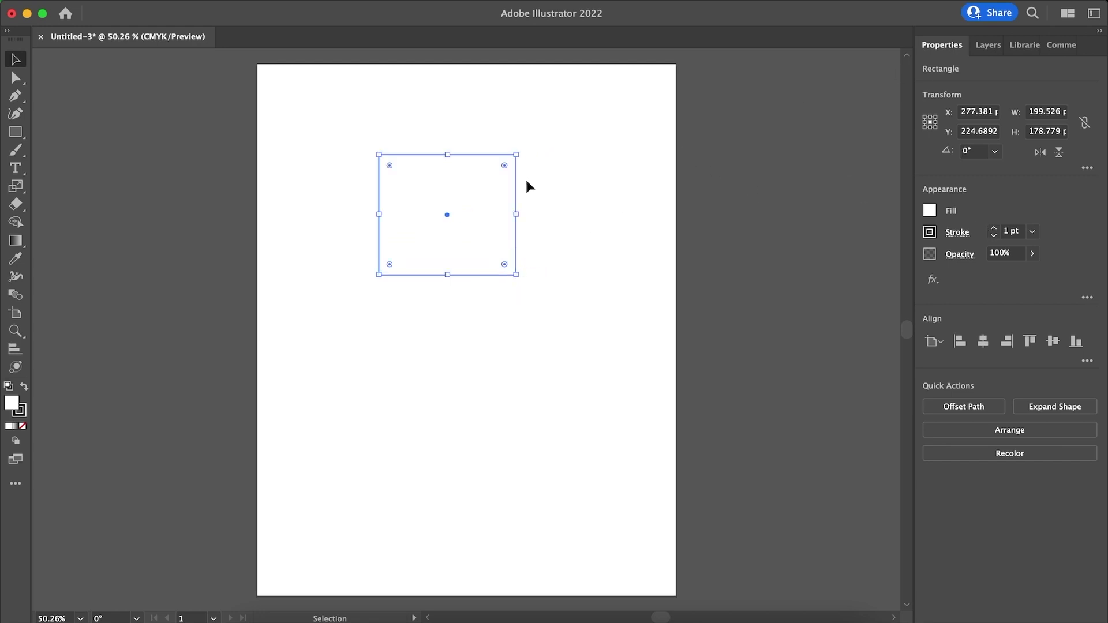
# Step: With the Direct Selection tool, select each of the rectangle's four corner anchors, then nudge the top-right one
pyautogui.click(16, 77)
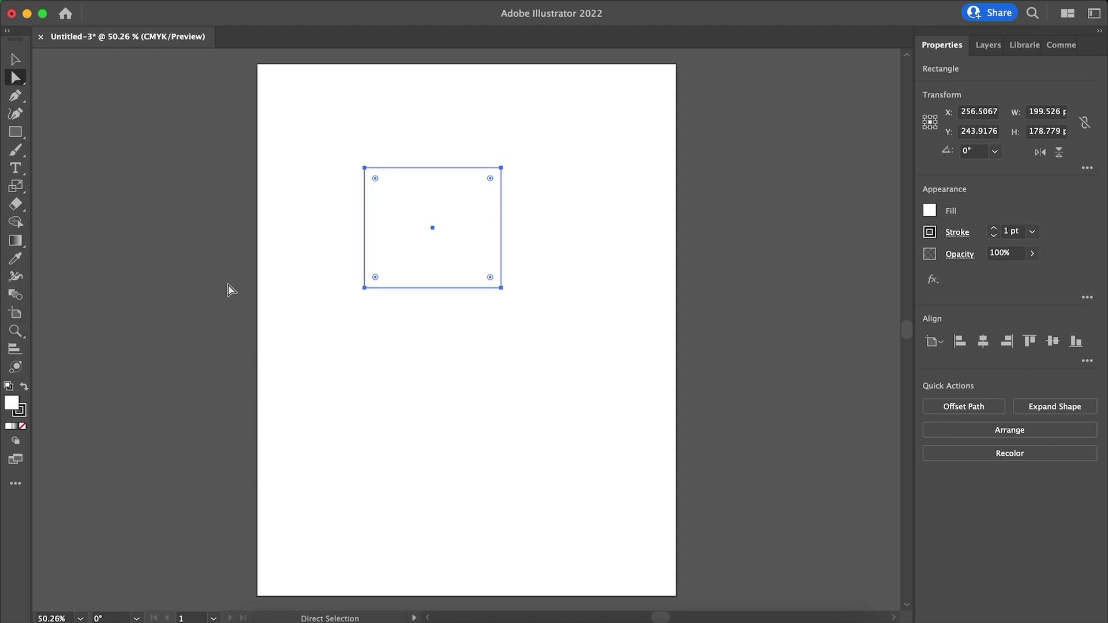
pyautogui.click(364, 168)
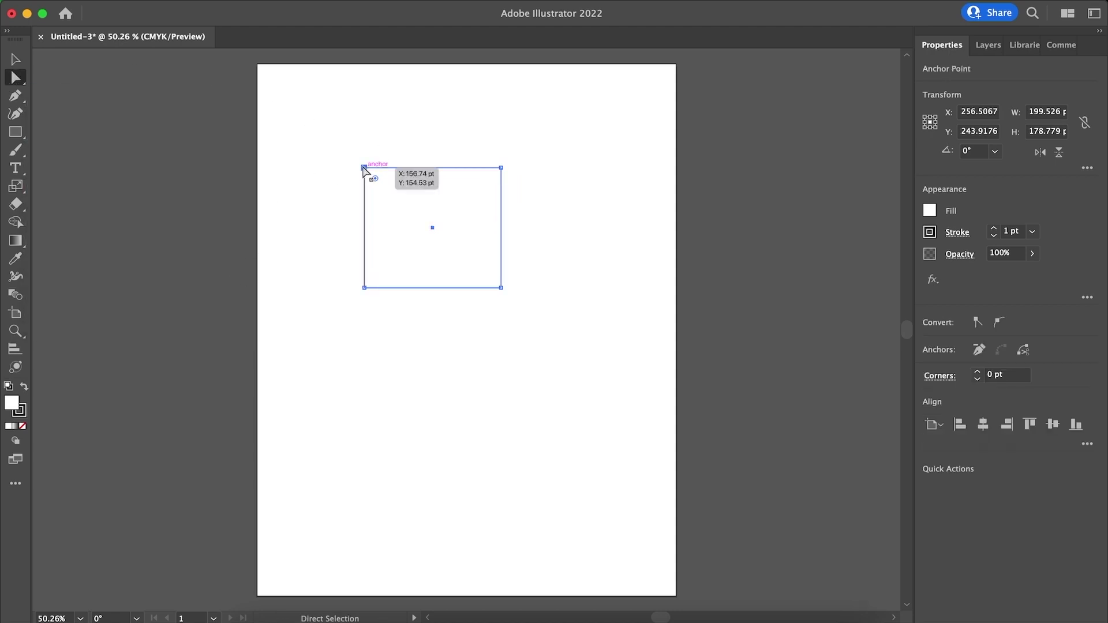
pyautogui.click(364, 288)
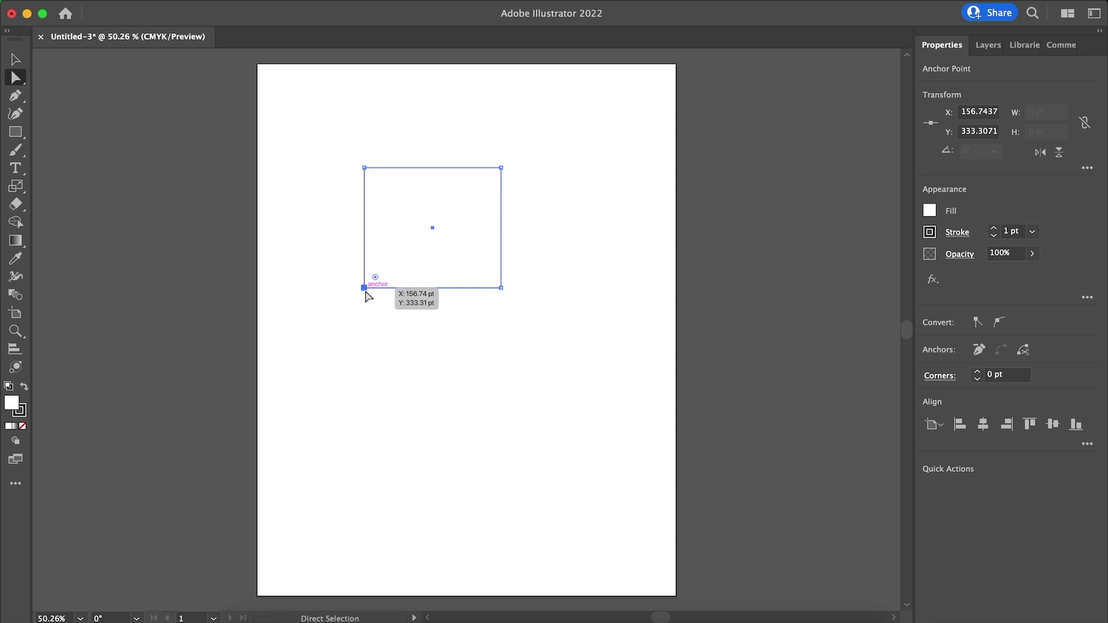
pyautogui.click(501, 168)
pyautogui.click(364, 168)
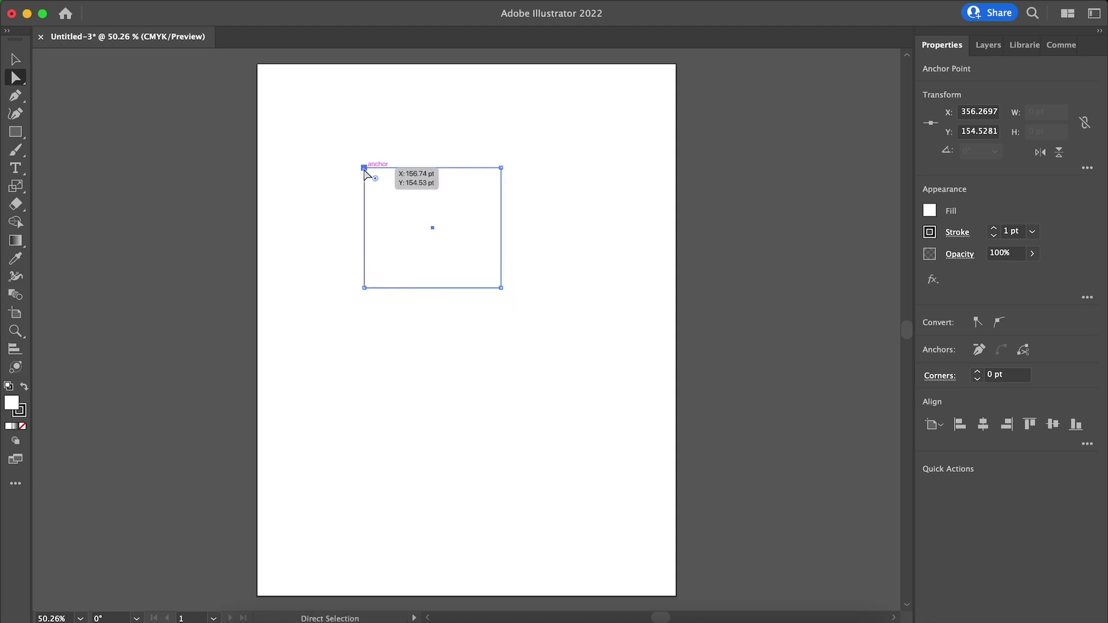
pyautogui.click(364, 287)
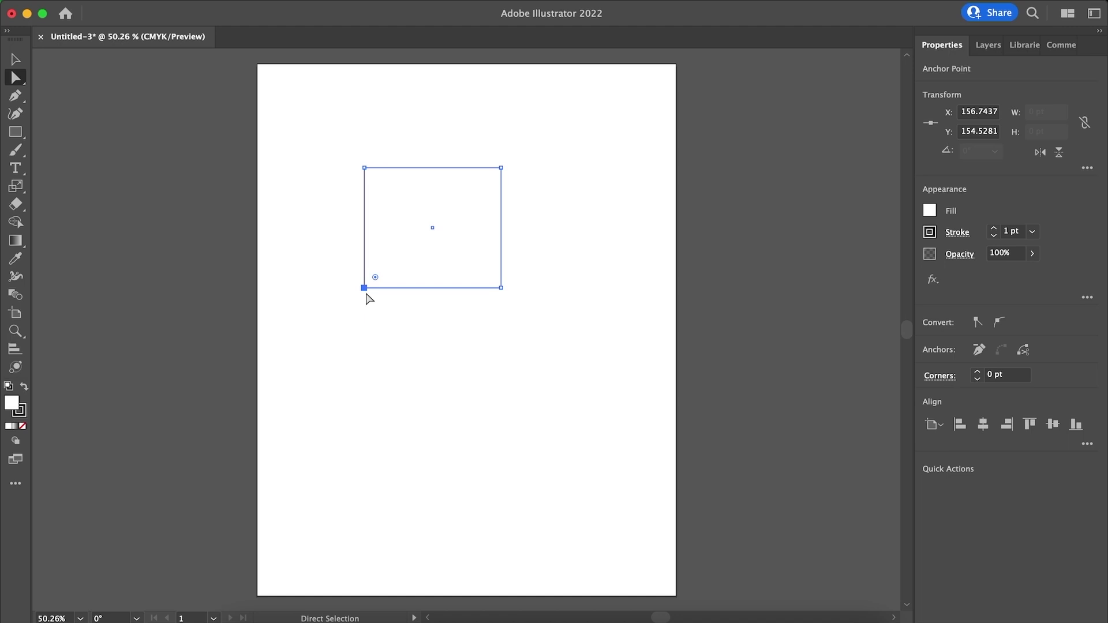
pyautogui.click(502, 288)
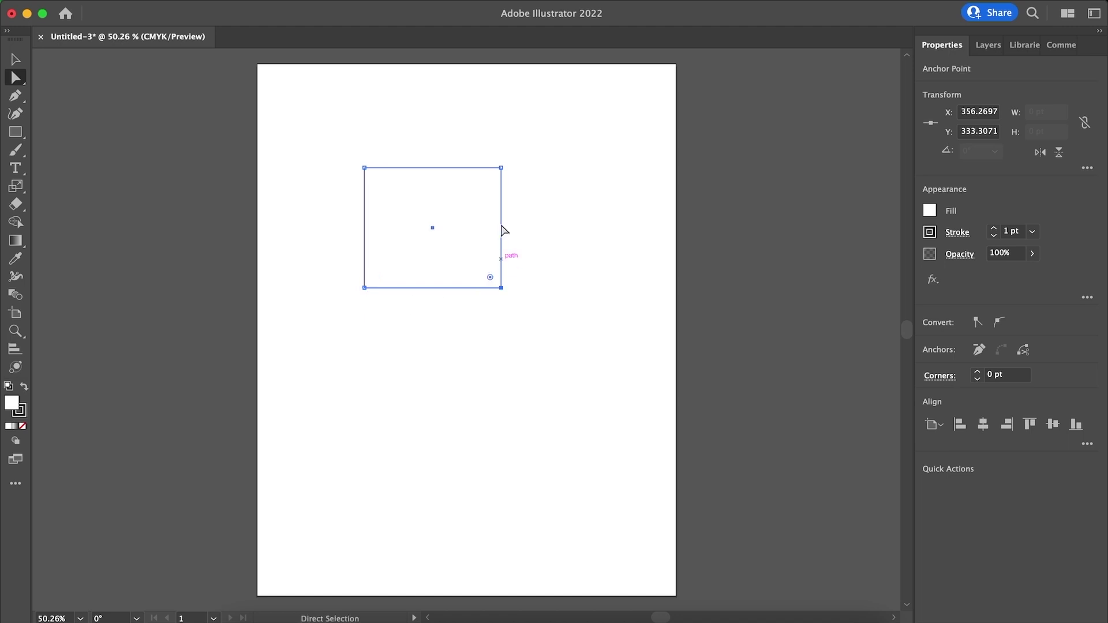
pyautogui.click(501, 168)
pyautogui.moveTo(500, 169)
pyautogui.mouseDown()
pyautogui.moveTo(466, 202)
pyautogui.moveTo(421, 154)
pyautogui.moveTo(553, 167)
pyautogui.moveTo(508, 238)
pyautogui.moveTo(454, 178)
pyautogui.moveTo(501, 168)
pyautogui.mouseUp()
pyautogui.click(16, 56)
pyautogui.click(15, 59)
pyautogui.click(14, 84)
pyautogui.click(16, 60)
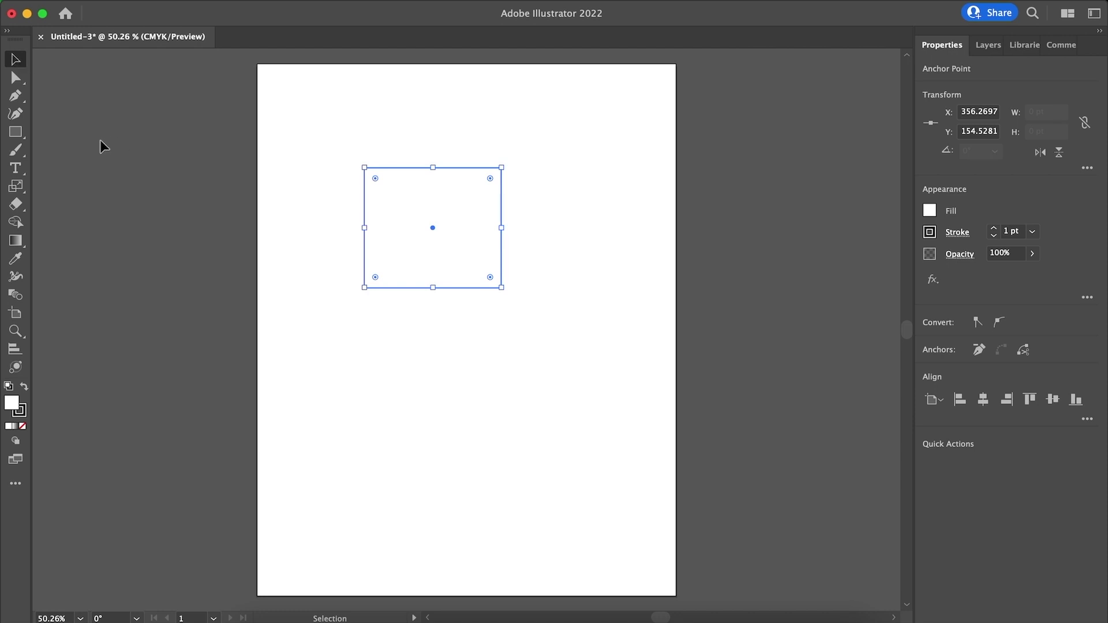
pyautogui.press('a')
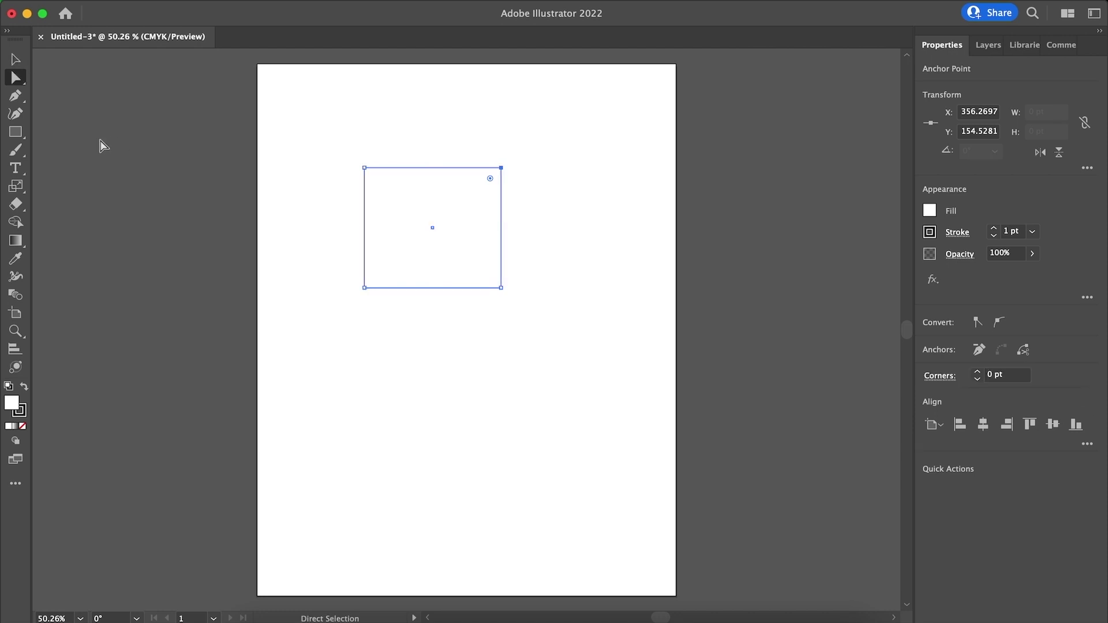
pyautogui.press('v')
pyautogui.press('a')
pyautogui.press('v')
pyautogui.press('a')
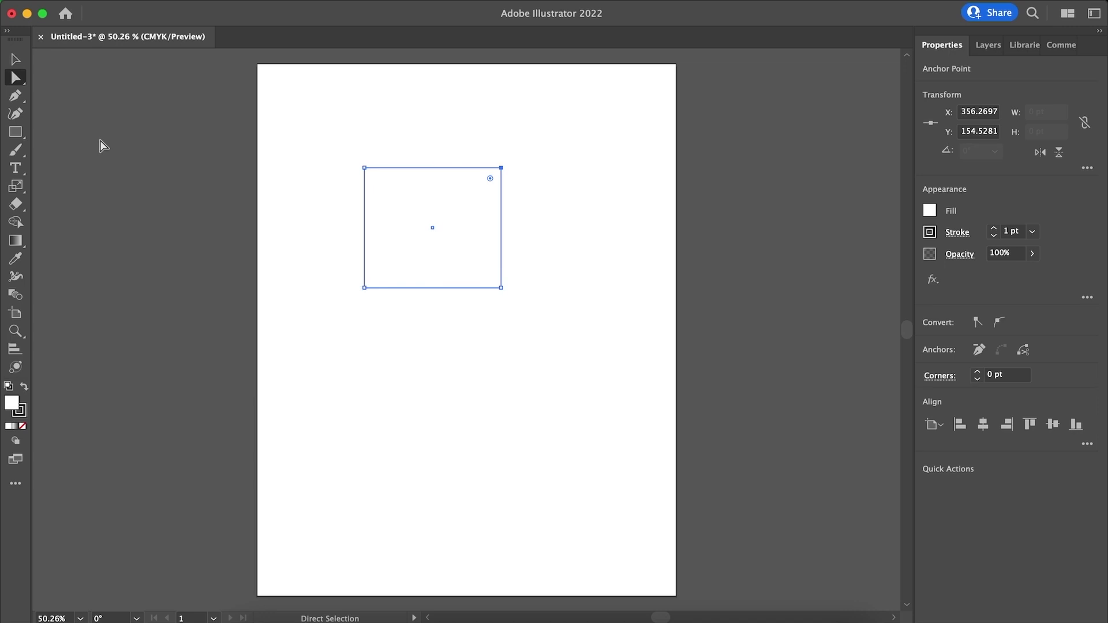